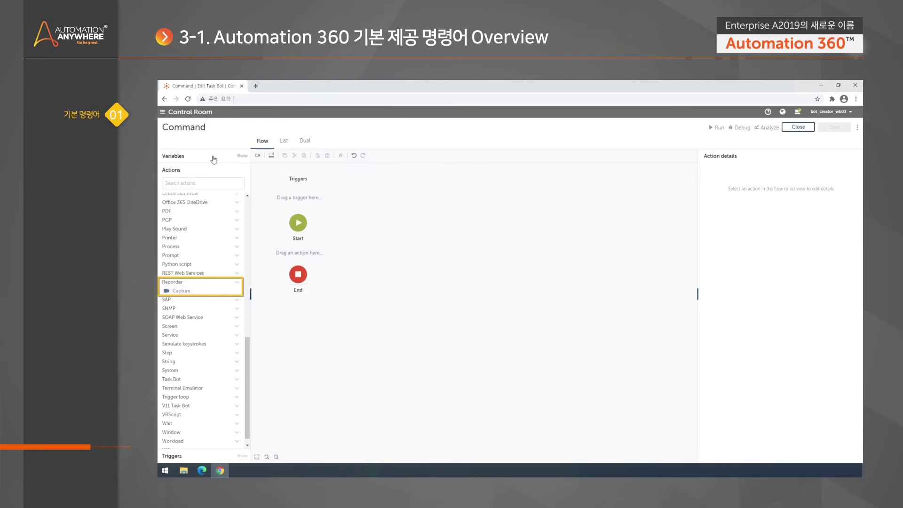
Collapse the Recorder package and examine the actions listed in the SAP package.
mouse_move(222, 292)
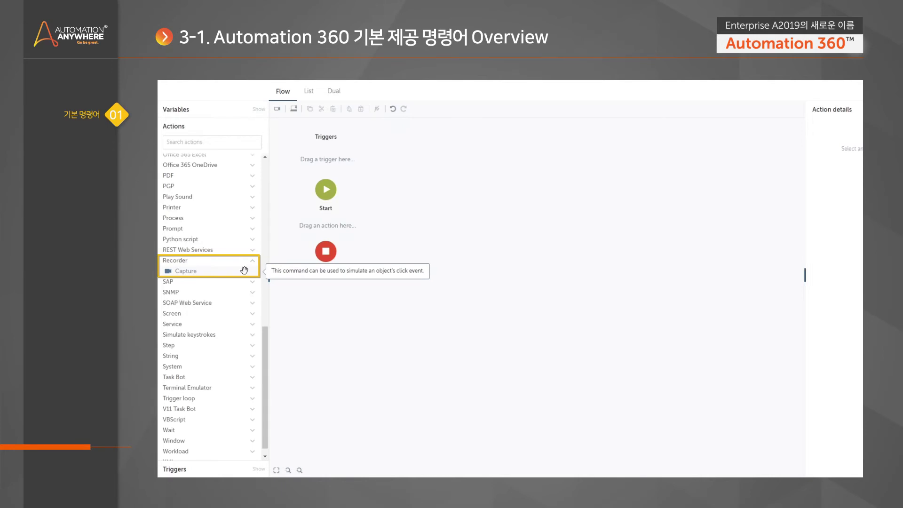
left_click(203, 261)
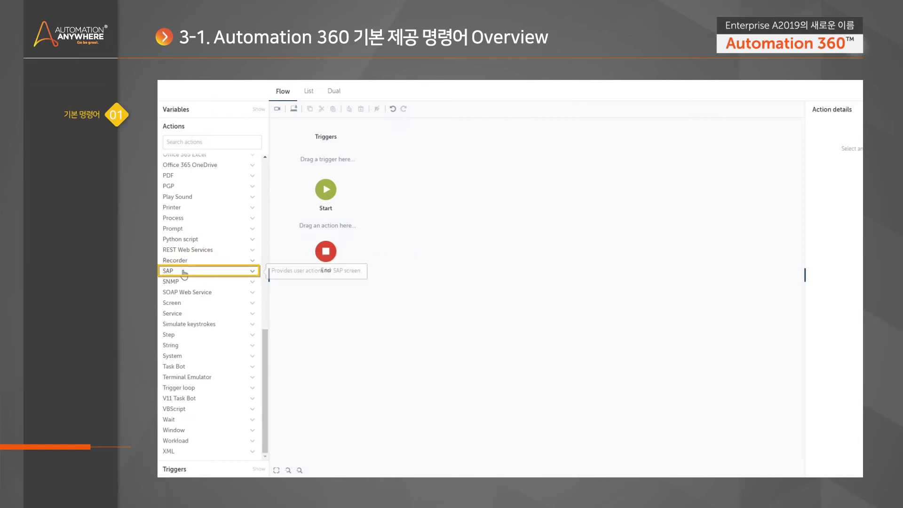
left_click(184, 271)
scroll(262, 316, "down", 2)
left_click_drag(262, 316, 261, 328)
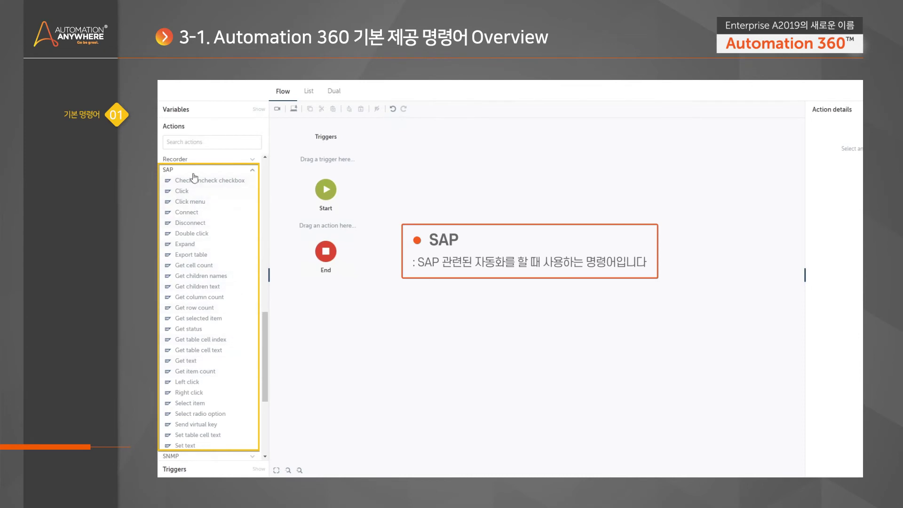
scroll(266, 339, "up", 1)
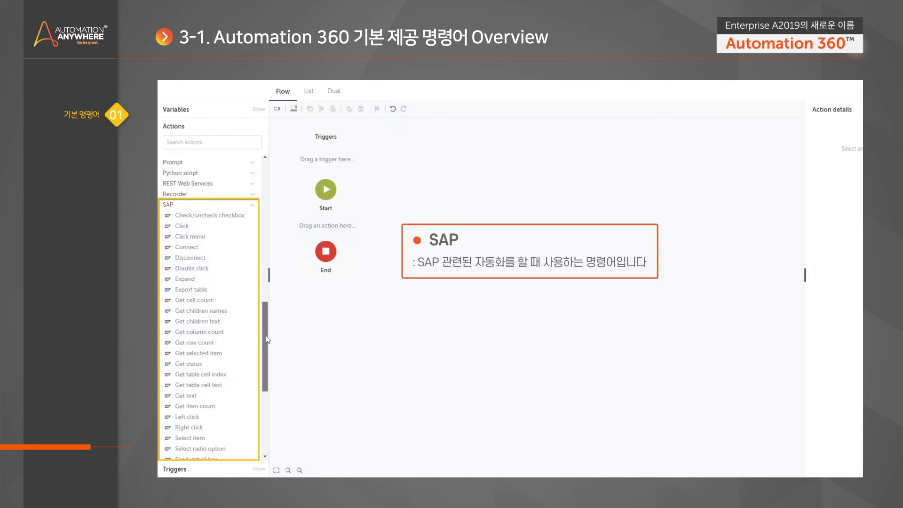
left_click_drag(266, 336, 266, 336)
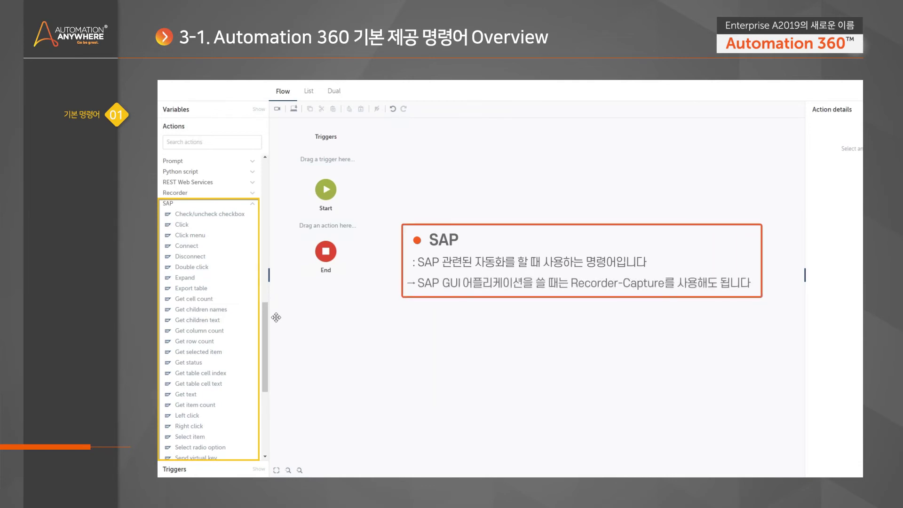
Show the Recorder package's Capture action alongside the SAP actions, and collapse both packages after reviewing them.
left_click(206, 193)
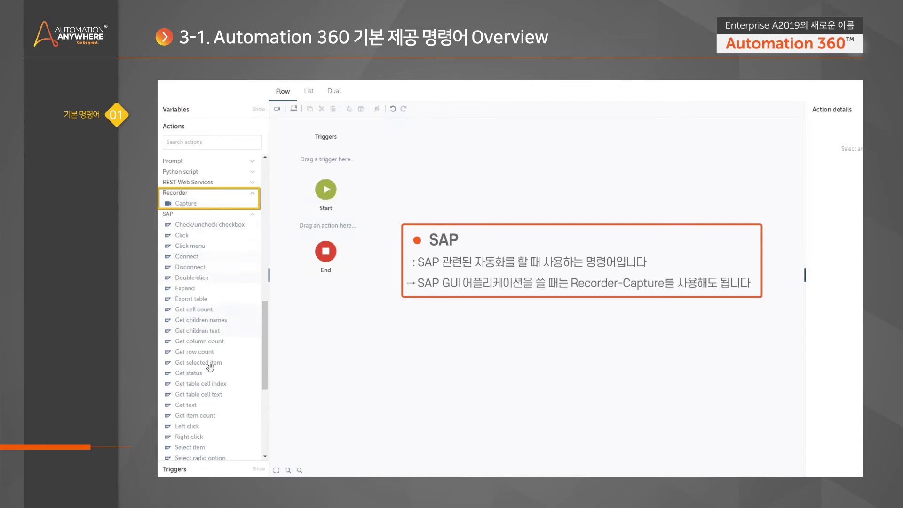
left_click(189, 193)
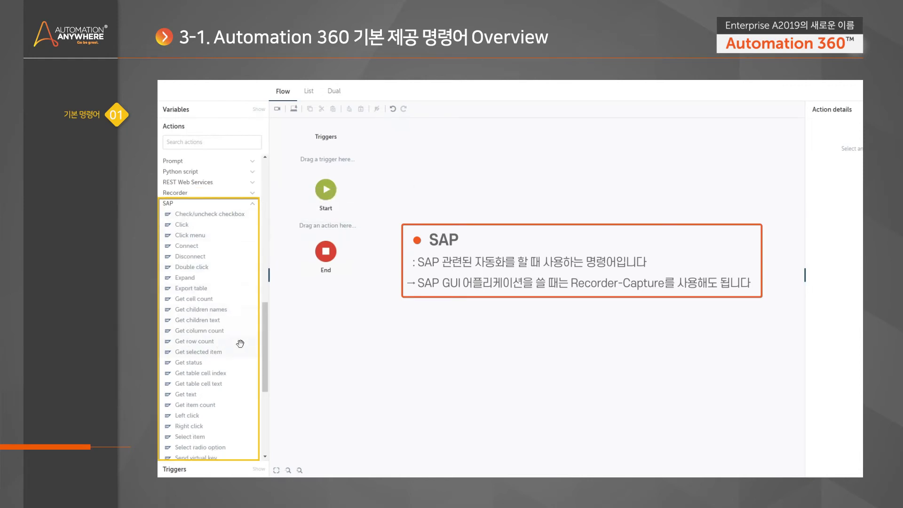
left_click_drag(264, 326, 260, 276)
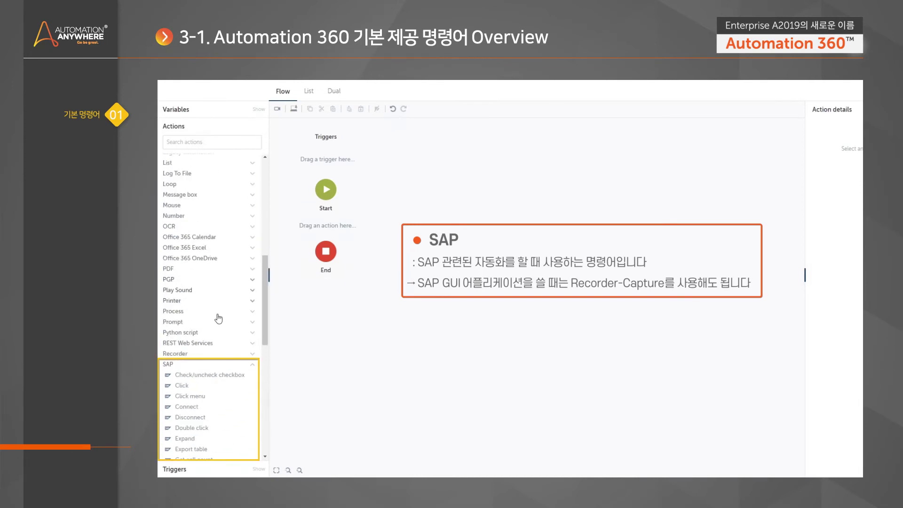
scroll(219, 319, "down", 3)
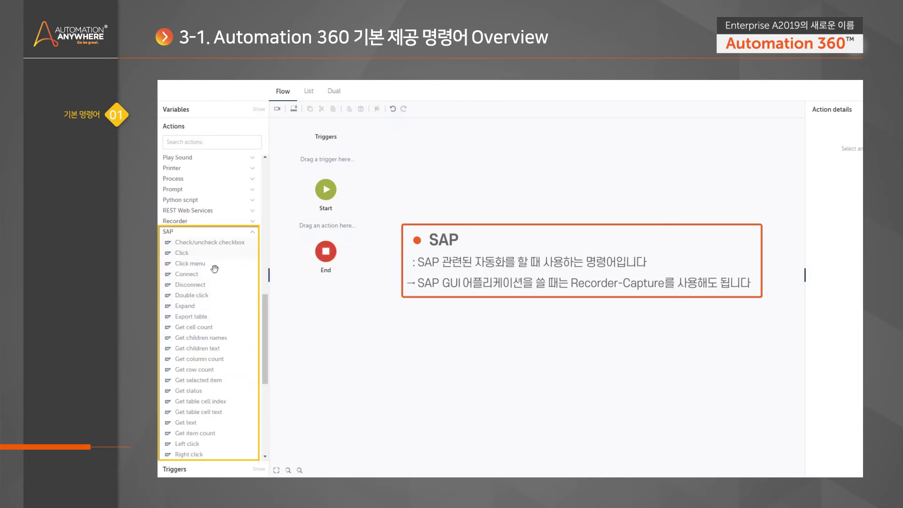
left_click(179, 233)
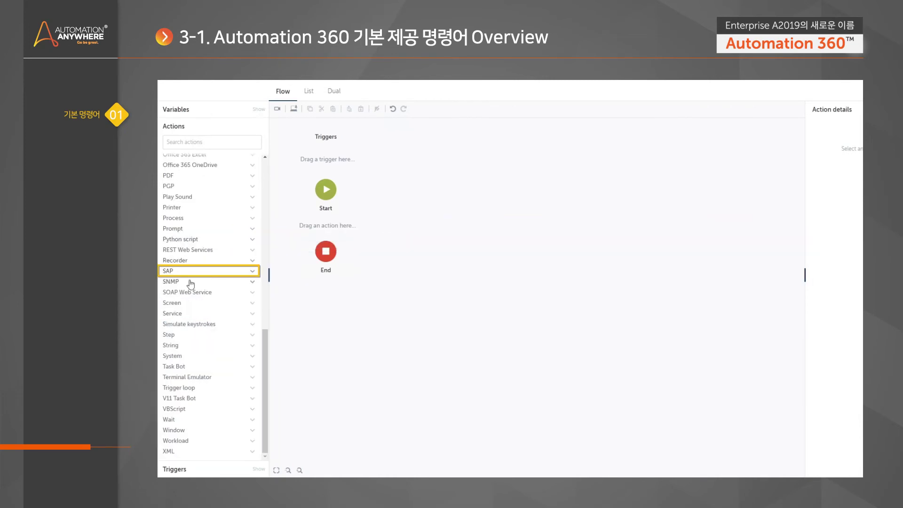
Examine the actions in the Screen, Service and Simulate keystrokes packages.
left_click(210, 301)
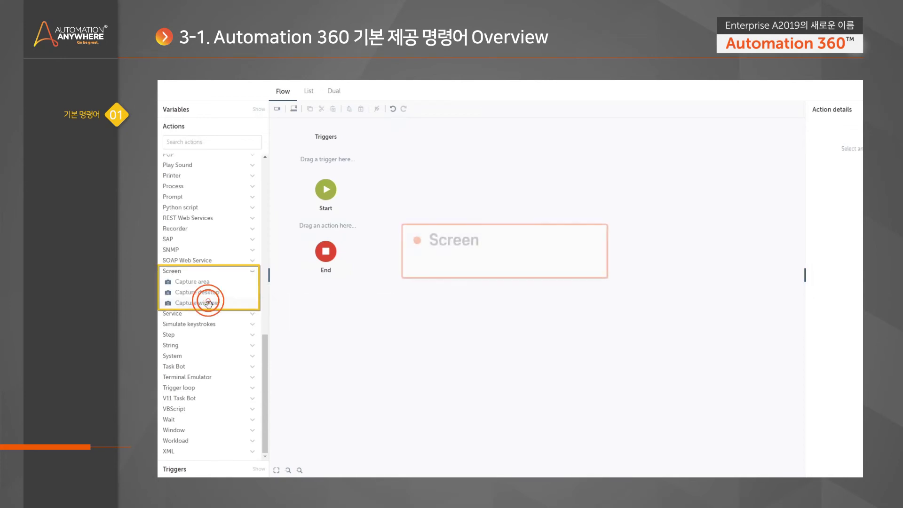
left_click(212, 272)
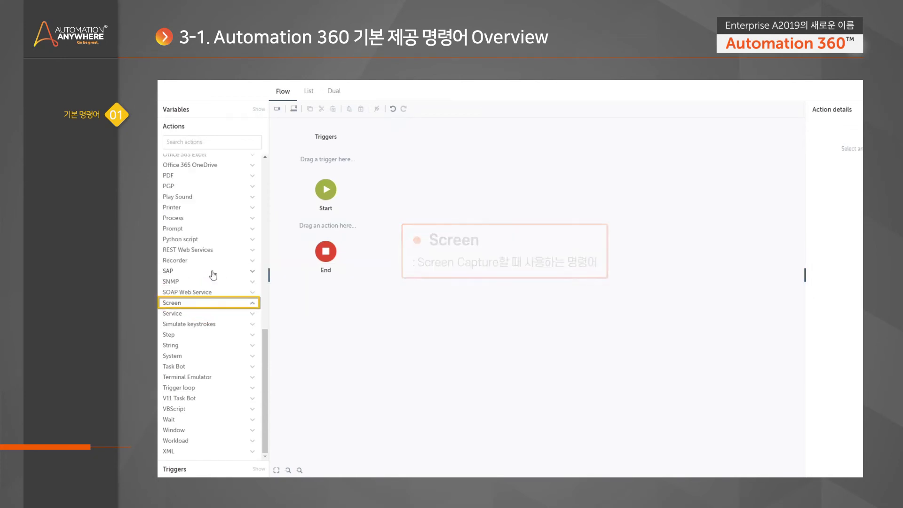
left_click(202, 315)
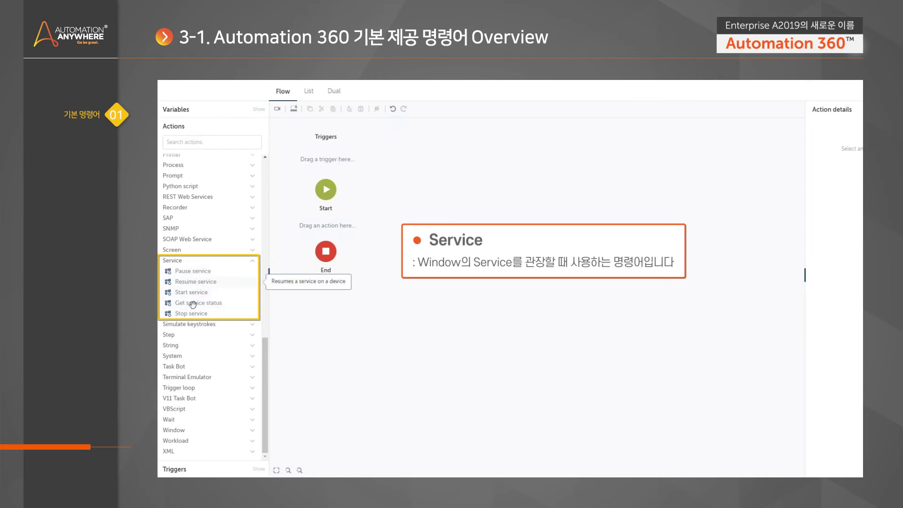
left_click(192, 262)
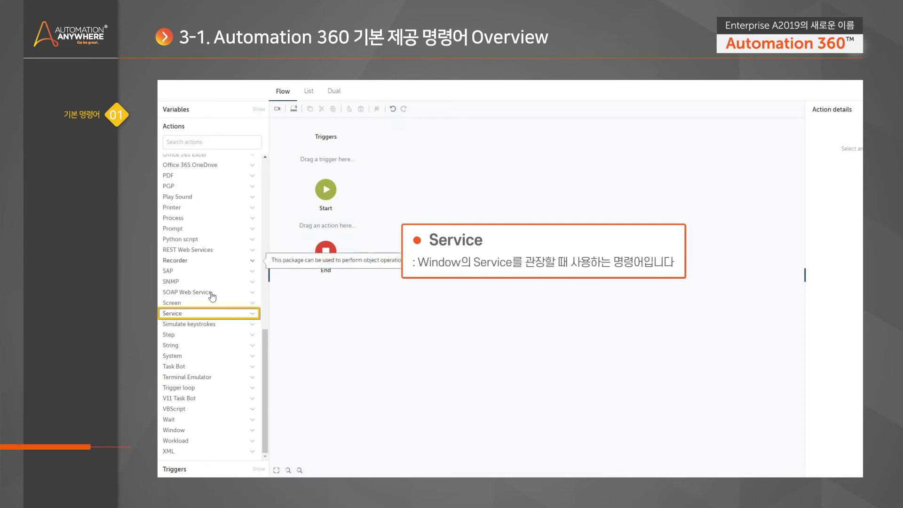
left_click(188, 326)
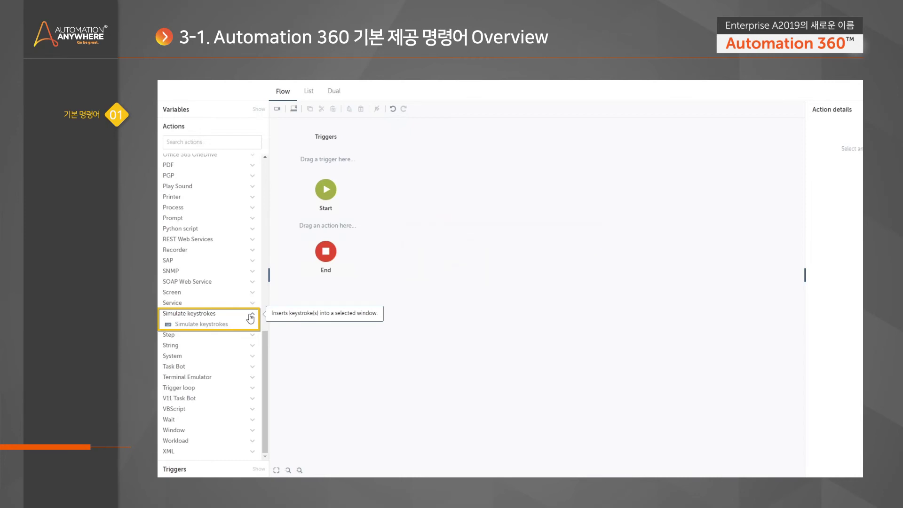
left_click(201, 332)
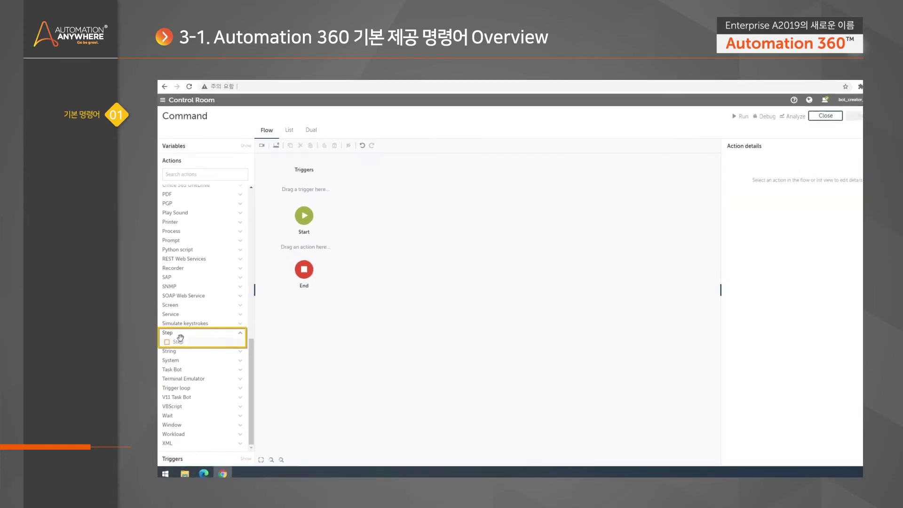
Add a Step action between Start and End and place the SNMP Get and Get next actions inside it.
left_click_drag(178, 339, 309, 254)
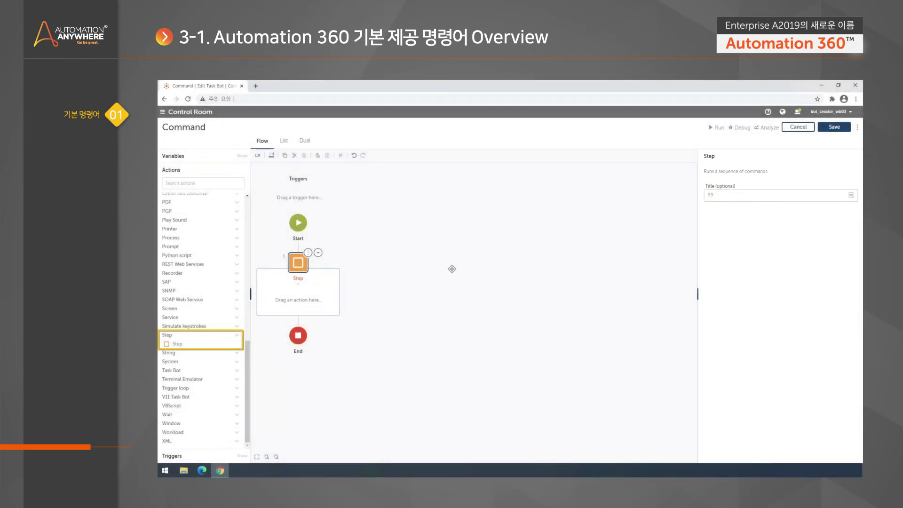
left_click_drag(452, 269, 482, 251)
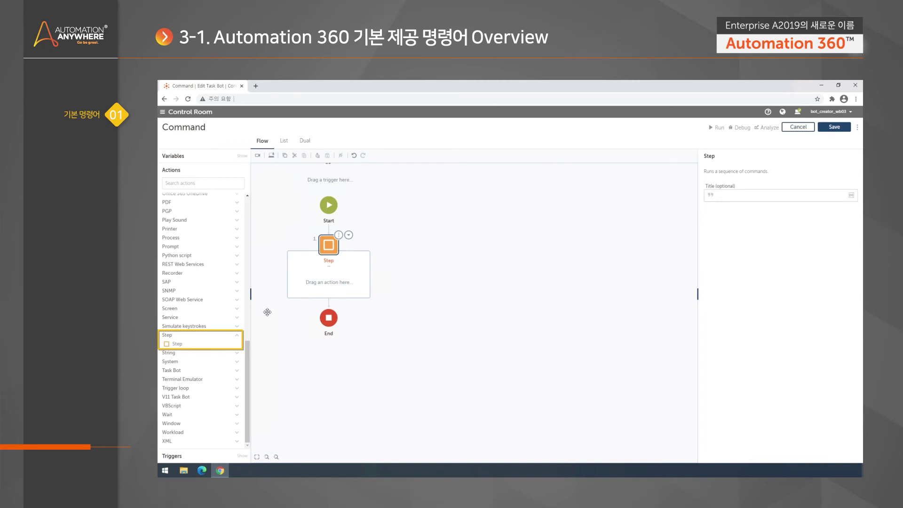
left_click(186, 291)
left_click_drag(185, 267, 345, 284)
left_click_drag(181, 273, 335, 316)
Set the Step action's title to "snmp 명령어".
left_click(332, 245)
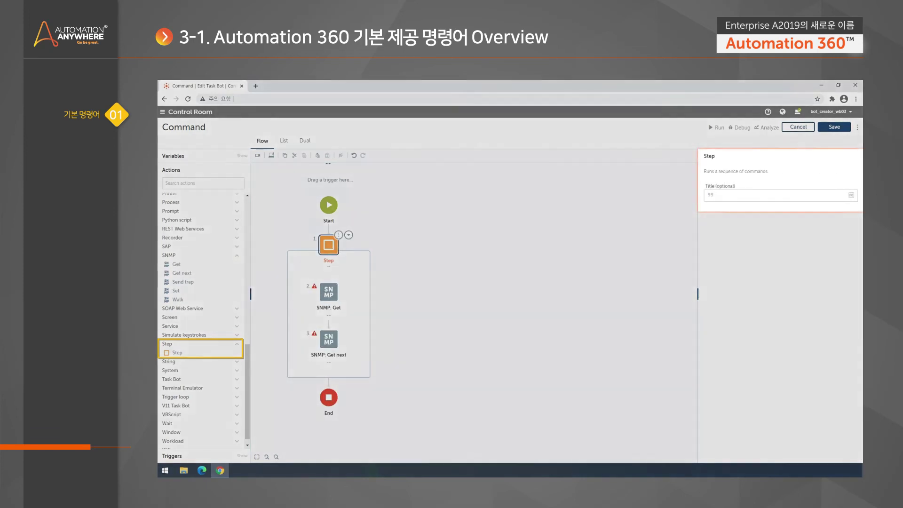
left_click(742, 195)
type("누ㅡㅔ")
key("BackSpace")
key("BackSpace")
key("BackSpace")
type("snmp")
type(" 명령에")
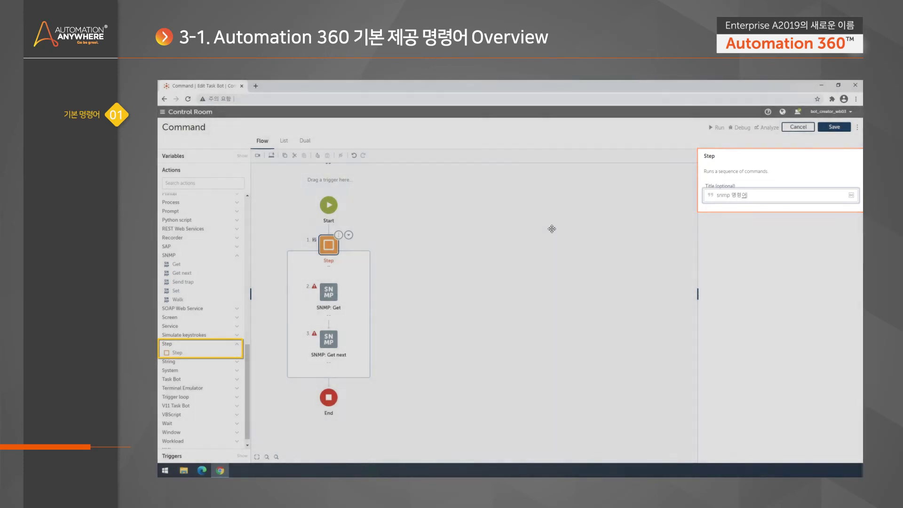
left_click(552, 228)
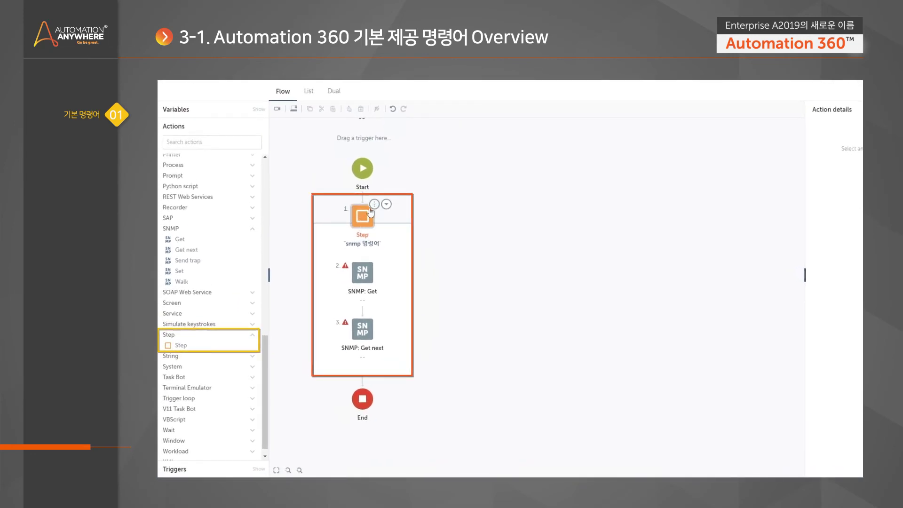
Delete the Step block with its SNMP actions from the flow and collapse the SNMP and Step packages.
left_click(374, 204)
left_click(417, 201)
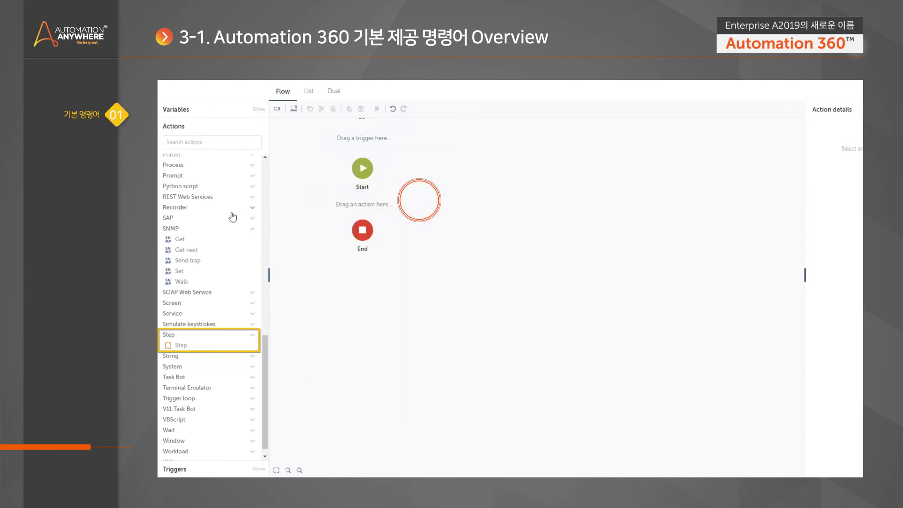
left_click(244, 229)
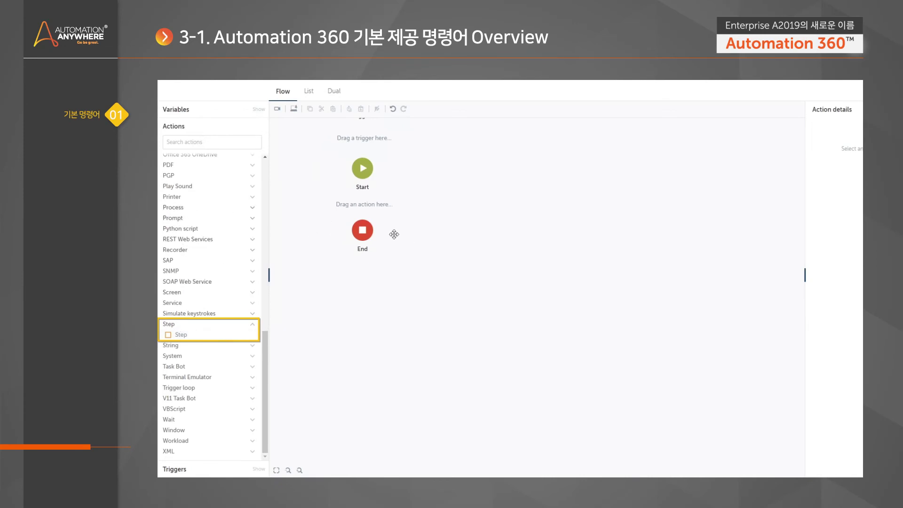
left_click(167, 326)
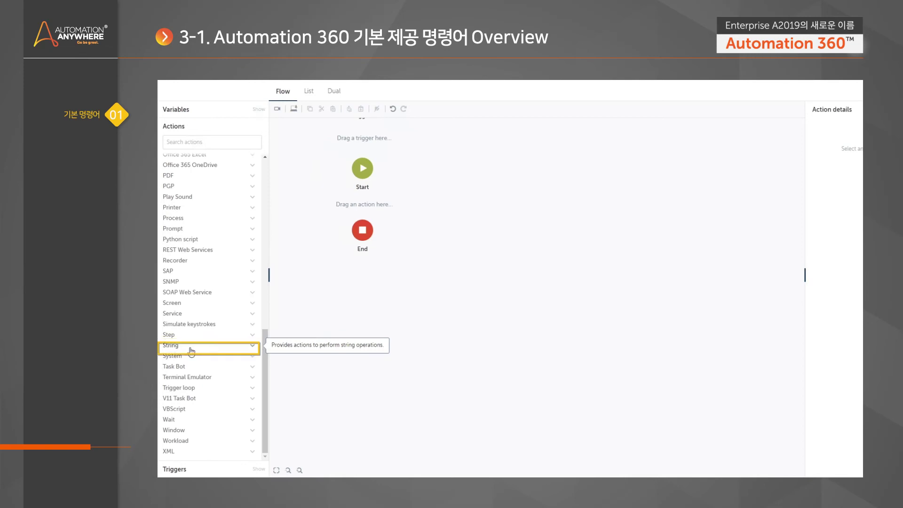
Examine the actions in the System, Task Bot and Terminal Emulator packages.
left_click(184, 355)
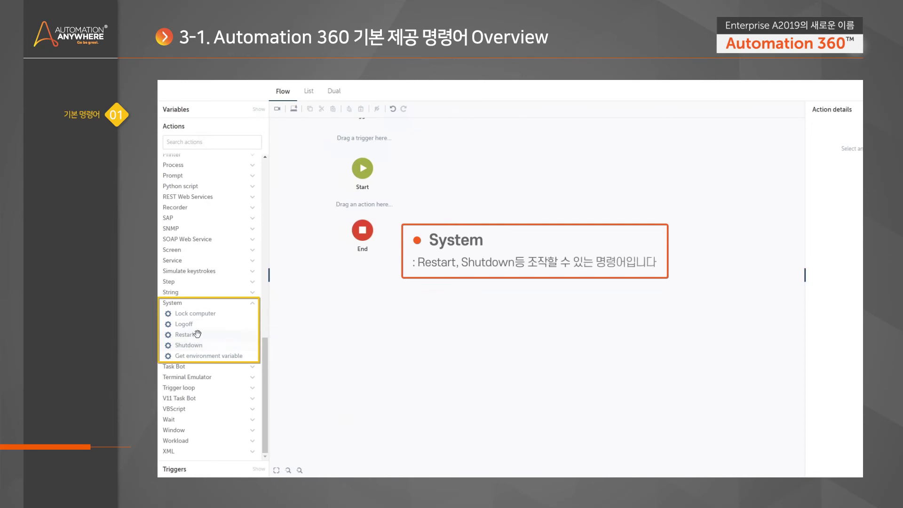
left_click(210, 305)
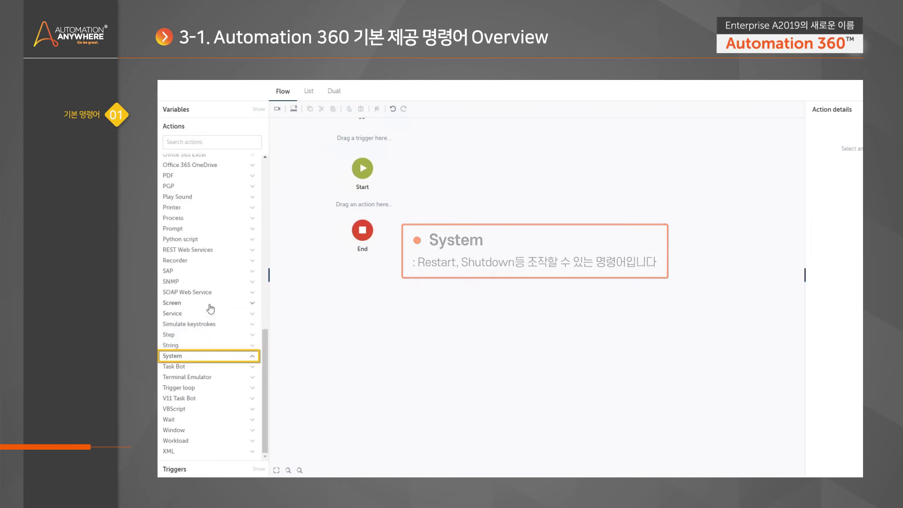
left_click(205, 366)
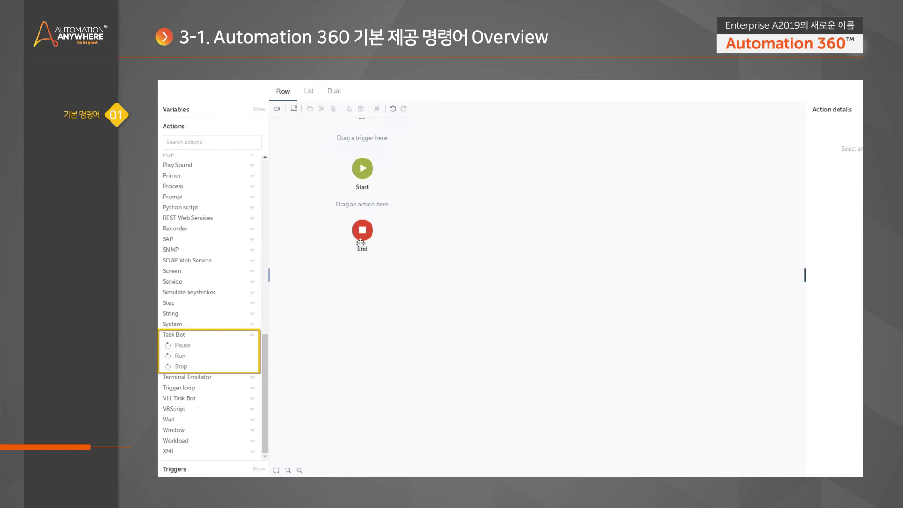
left_click(191, 338)
left_click(189, 375)
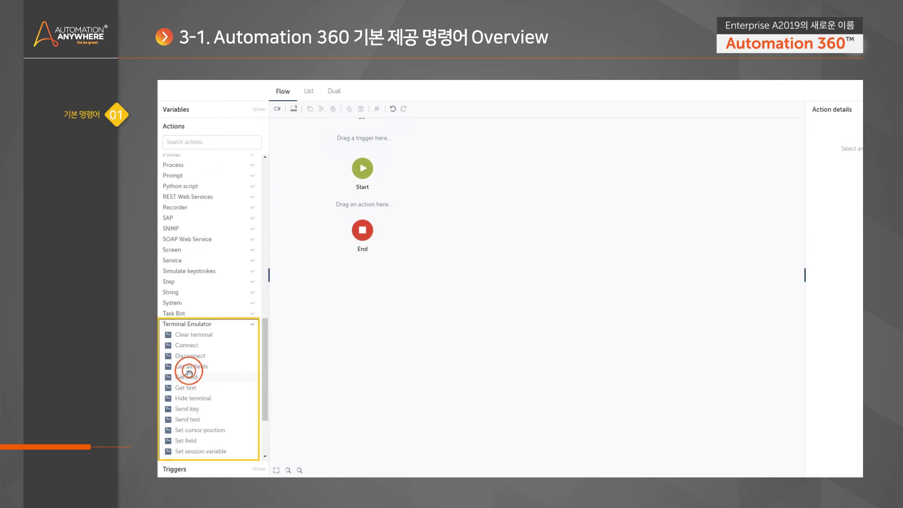
left_click_drag(264, 334, 263, 376)
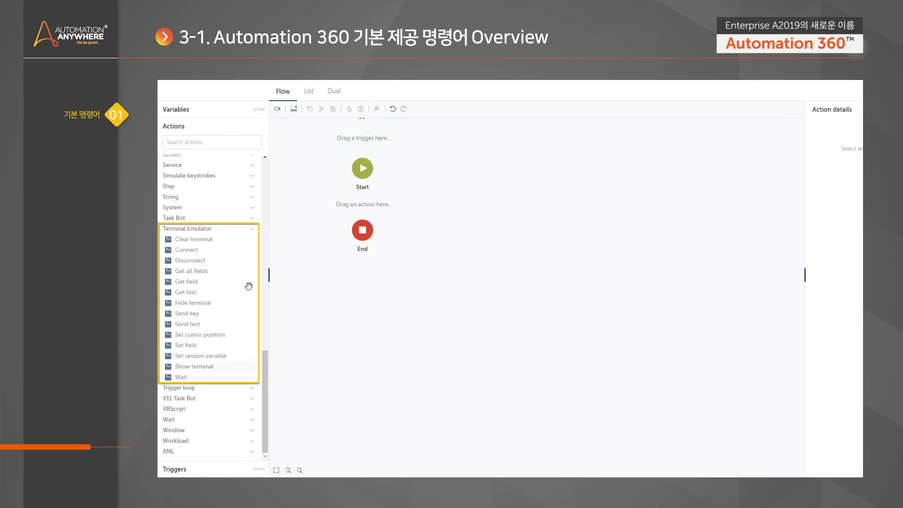